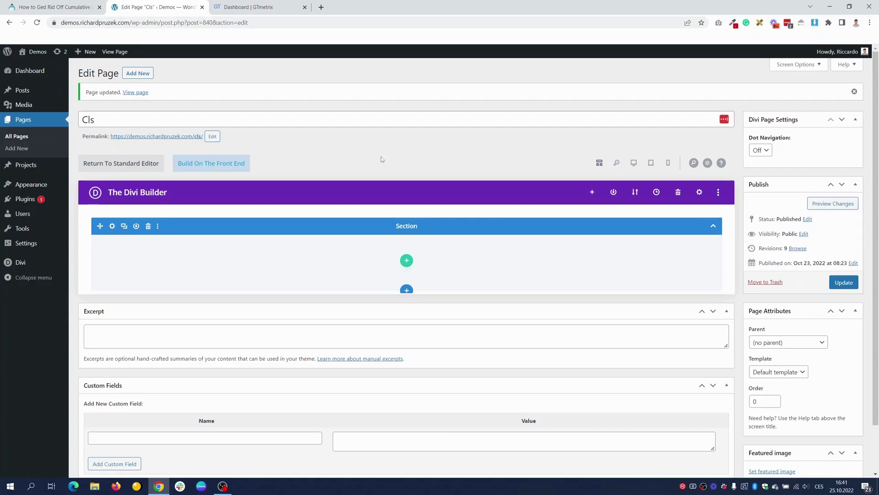
- Load the Marathon landing layout onto the Cls page, update the page, and copy its permalink
click(592, 192)
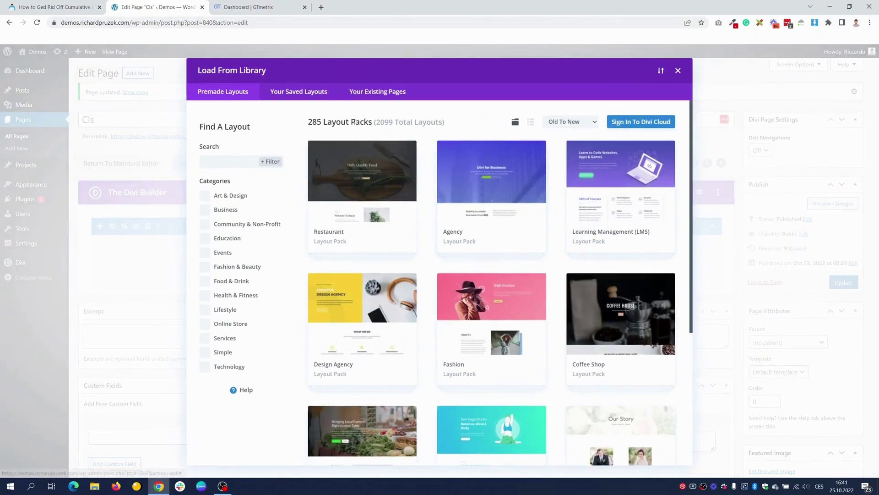
scroll(558, 201, down, 6)
scroll(568, 207, down, 15)
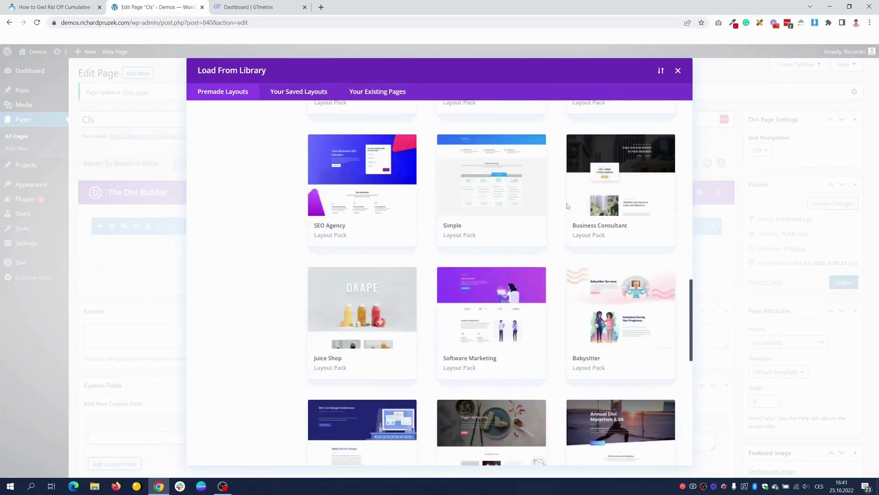
click(628, 226)
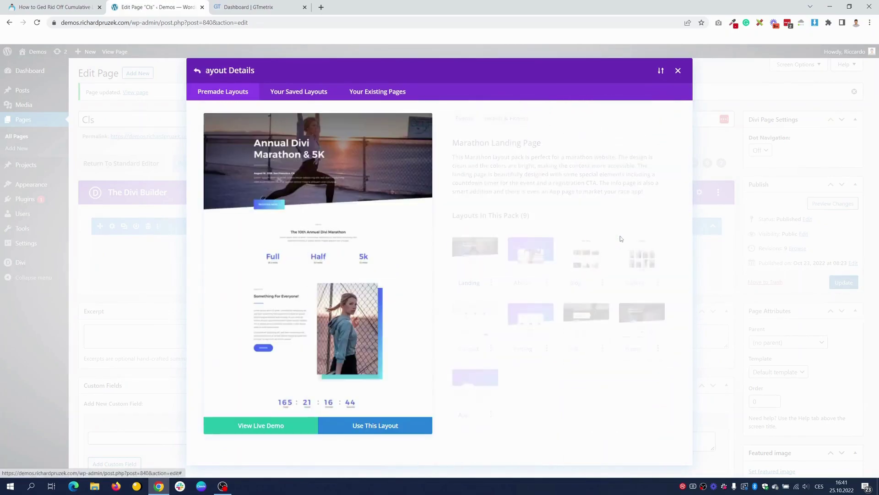
click(372, 427)
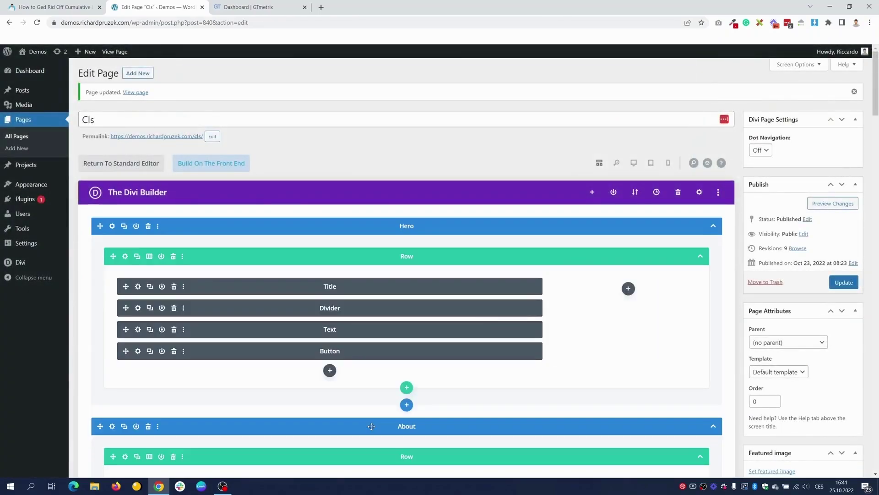
click(844, 282)
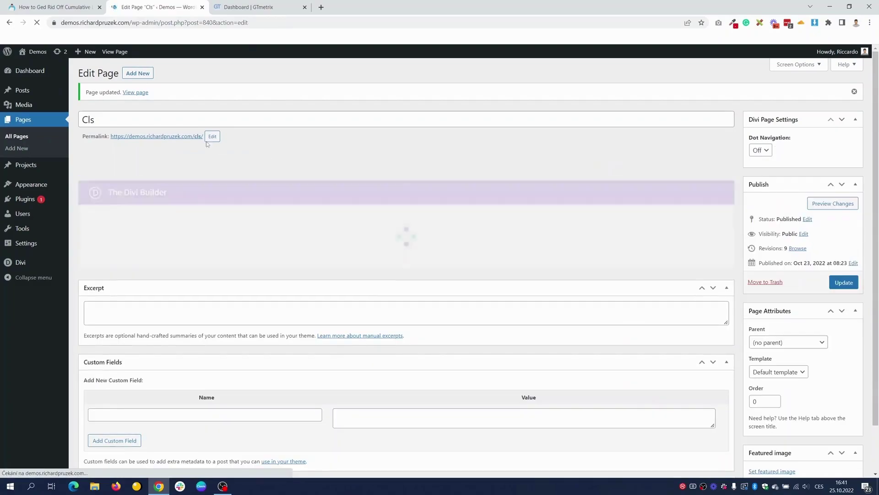
right_click(177, 137)
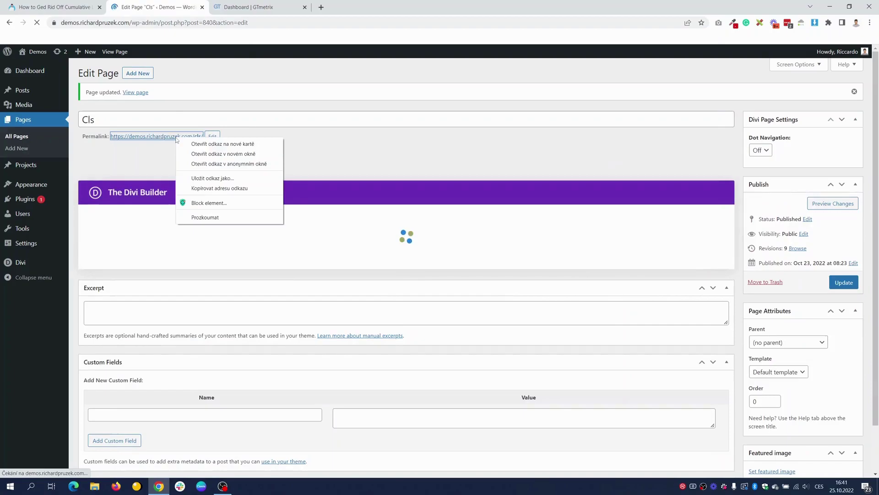
click(205, 189)
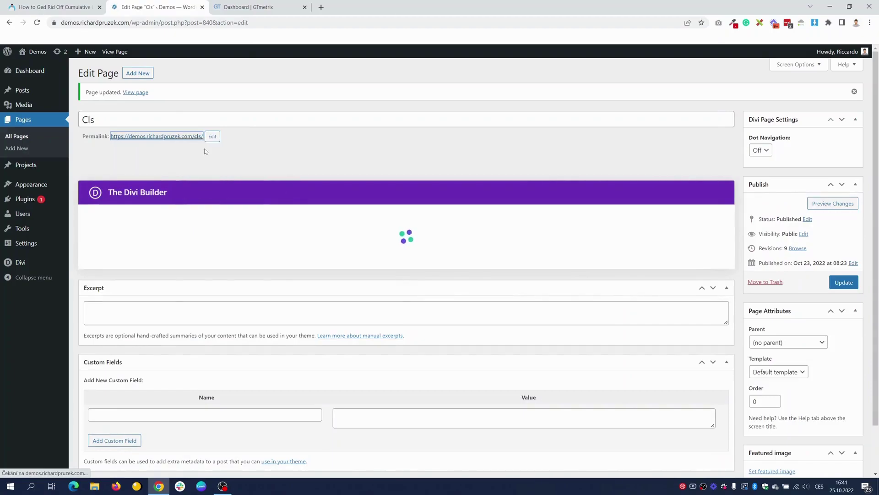
- Paste the Cls page link into GTmetrix and run the analysis
click(262, 7)
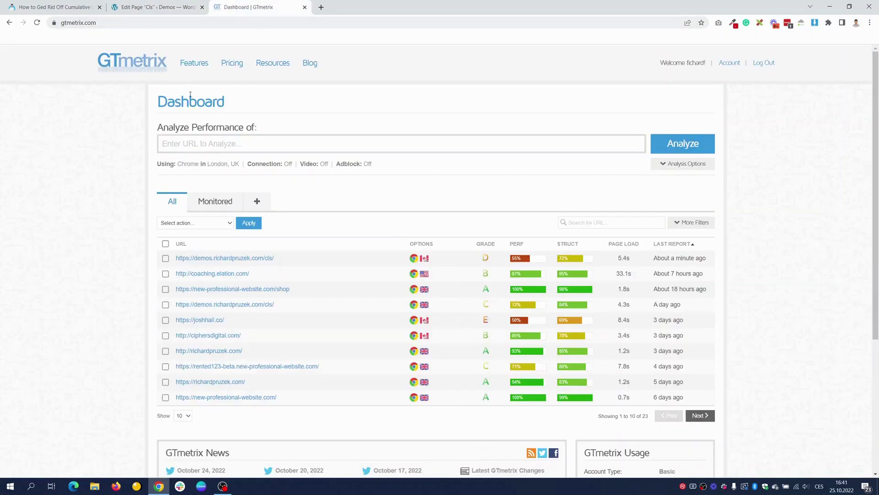
click(192, 143)
text(https://demos.richardpruzek.com/cls/)
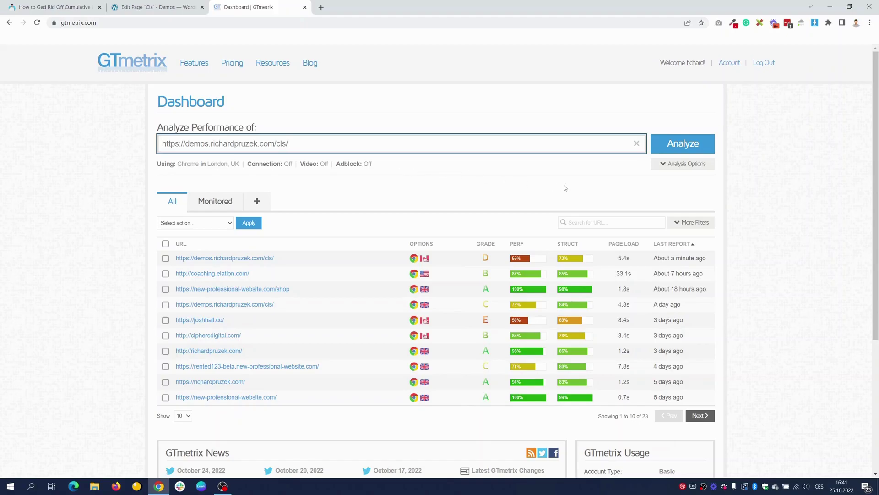
click(682, 146)
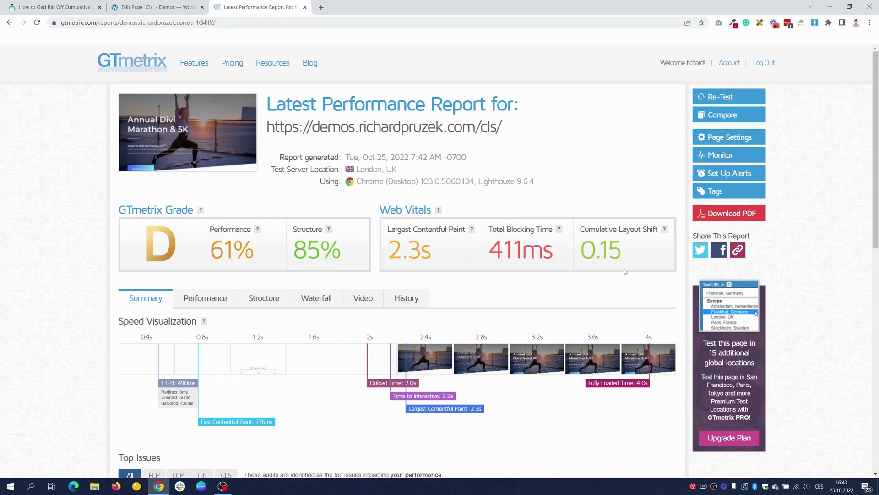
- Review the report's Web Vitals, including the help tooltip for the 0.15 CLS score
mouse_move(664, 233)
- Copy the style and jQuery code from the blog's 'Simple jQuery solution' section
click(38, 7)
scroll(315, 234, down, 9)
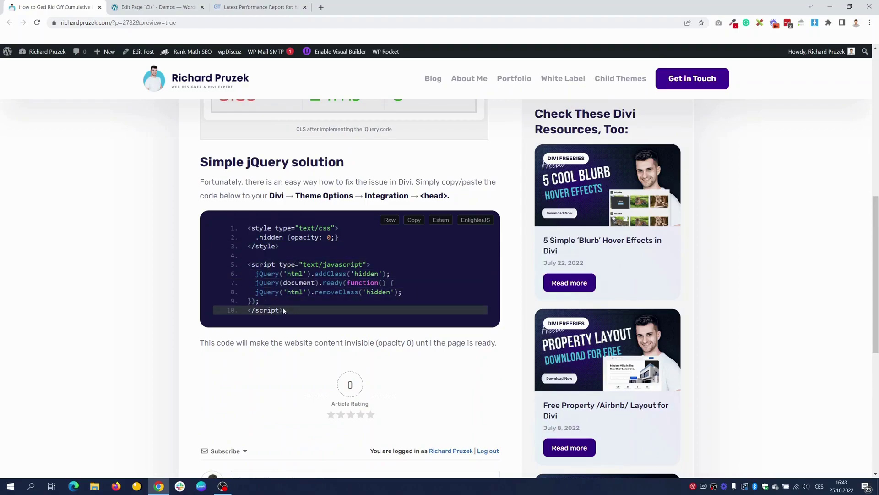
drag(285, 310, 247, 228)
key(ctrl+c)
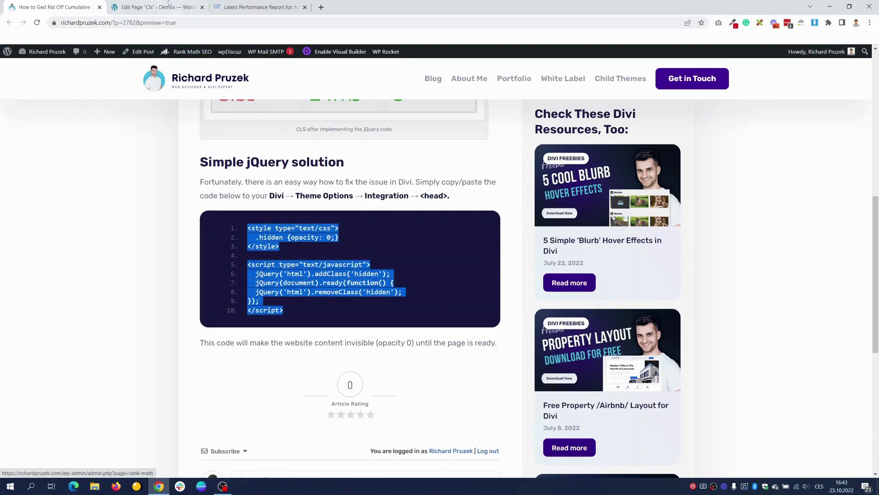
click(166, 6)
- Paste the copied code into the Integration <head> box, adding a blank line after </style>
click(24, 262)
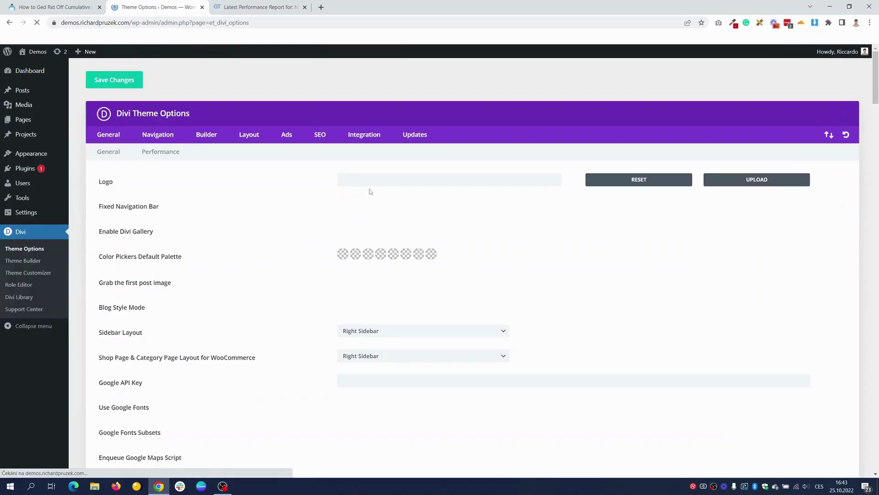
click(363, 135)
click(373, 280)
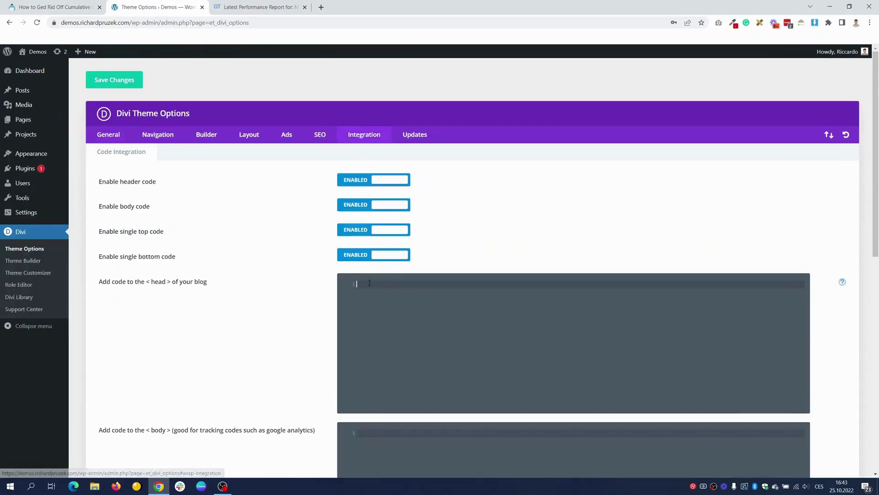
key(ctrl+v)
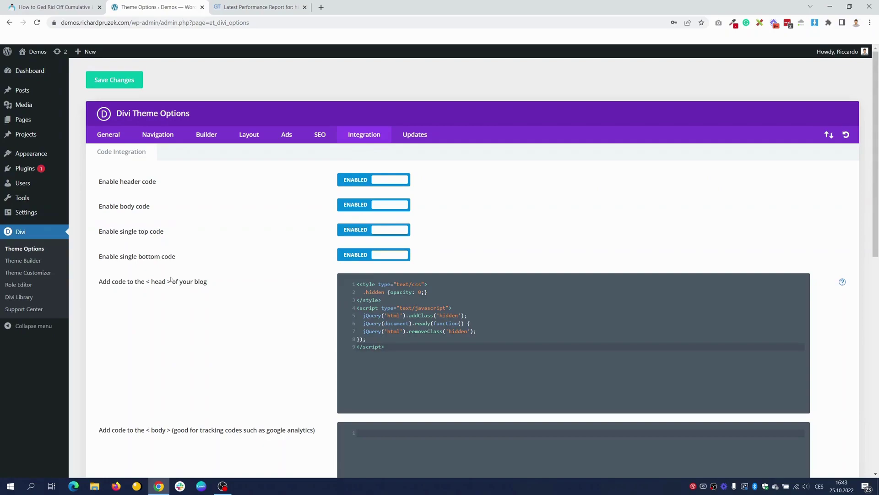
click(391, 300)
key(Return)
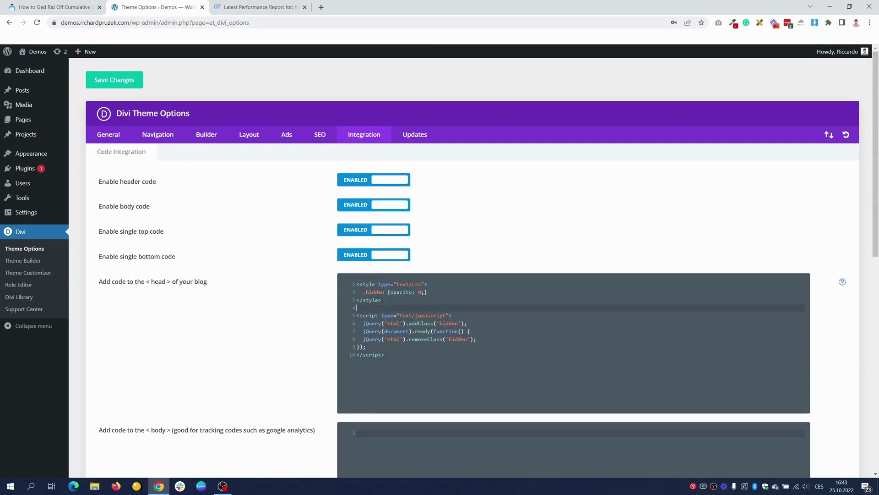
- Save the Divi Theme Options changes
scroll(392, 349, down, 1)
scroll(392, 343, up, 1)
scroll(286, 238, down, 10)
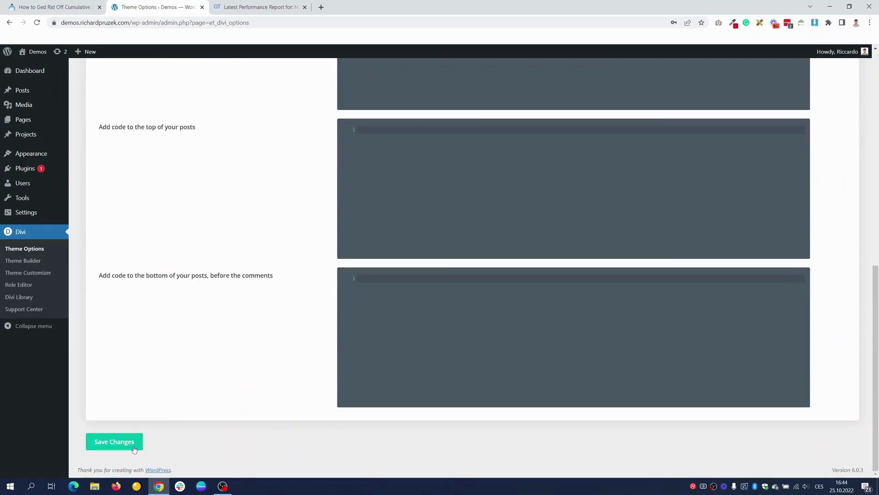
click(135, 449)
scroll(255, 312, up, 10)
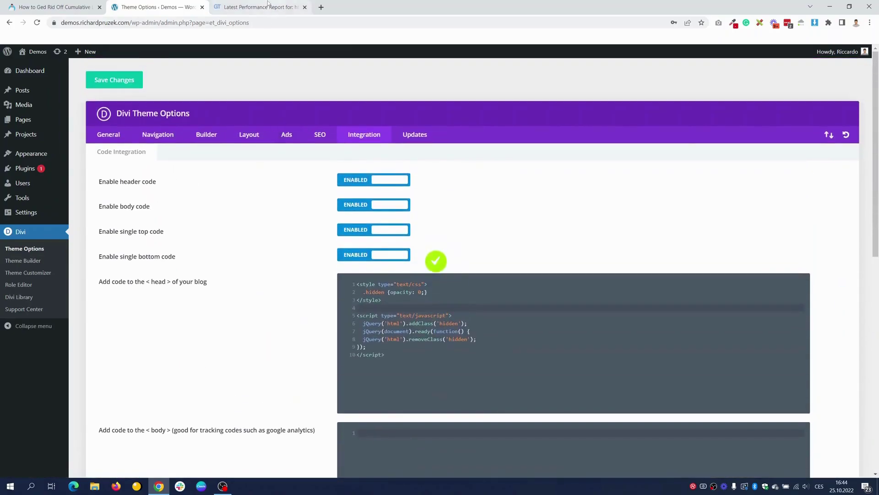
click(269, 5)
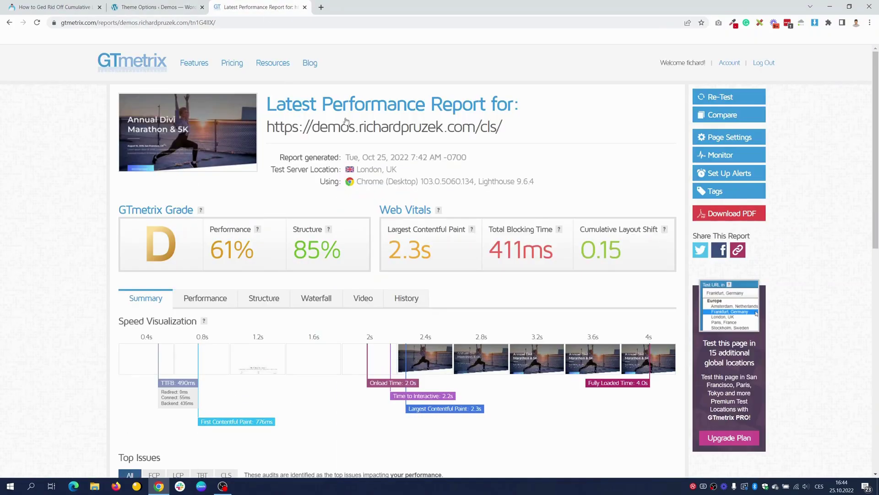
- Start a GTmetrix re-test of the Cls page
click(732, 98)
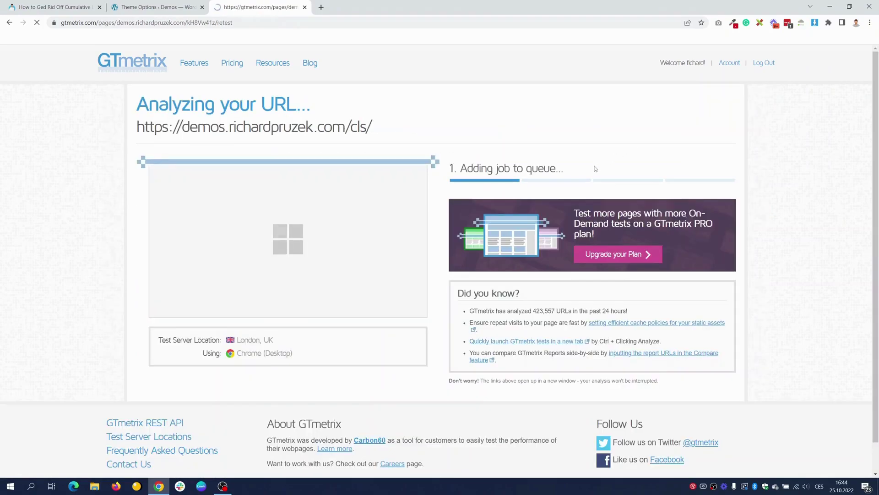